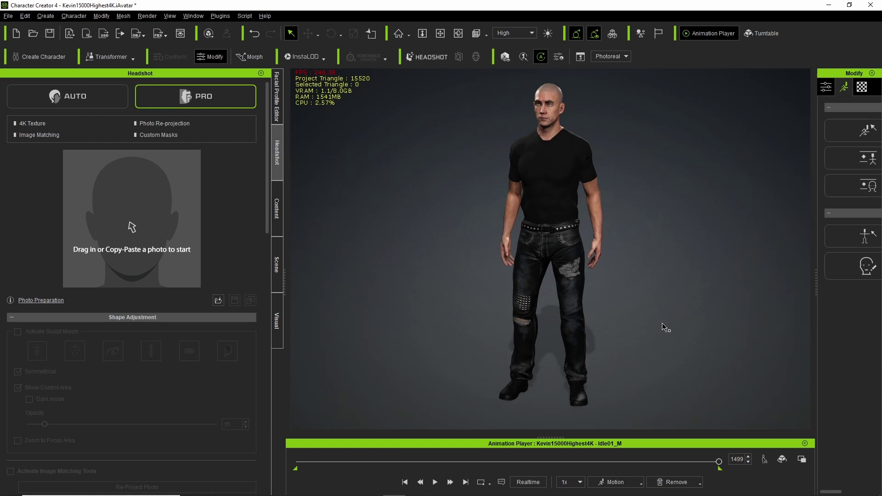
Open the Crista Fancy Dress.ccProject project in Character Creator 4.
{"action": "left_click", "coordinate": [9, 18]}
{"action": "left_click", "coordinate": [44, 42]}
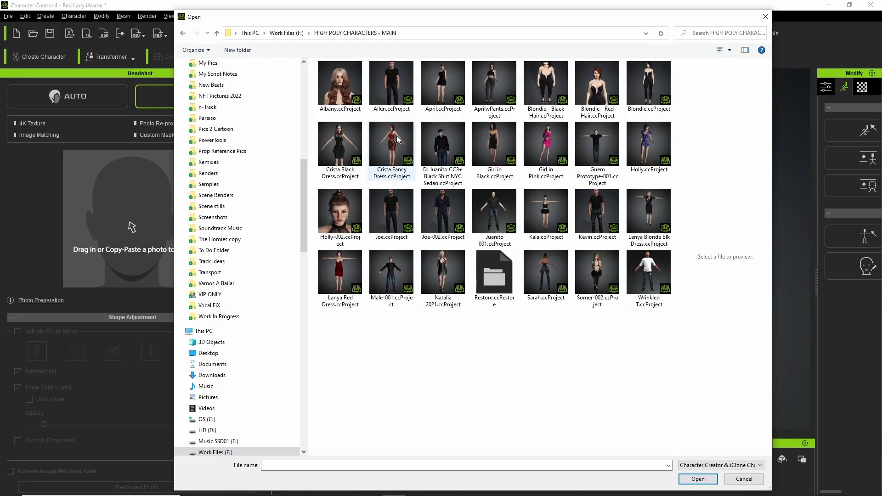
{"action": "left_click", "coordinate": [398, 140]}
{"action": "left_click", "coordinate": [698, 479]}
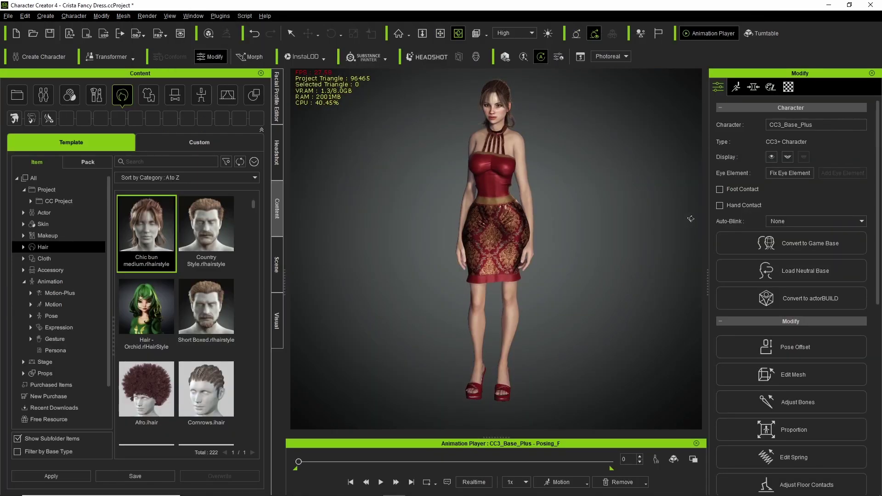
Select the Crista character and scrub the timeline to preview her animated pose.
{"action": "left_click", "coordinate": [290, 33]}
{"action": "left_click", "coordinate": [492, 225]}
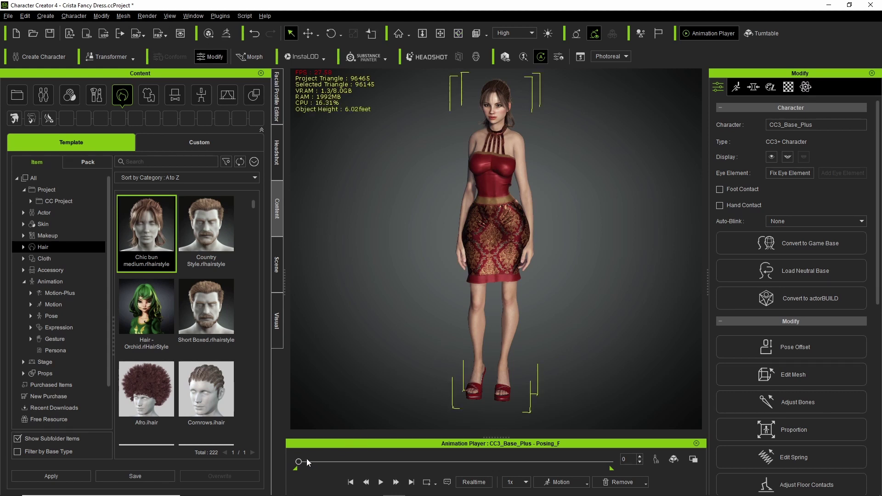
{"action": "left_click_drag", "start_coordinate": [298, 464], "coordinate": [272, 460]}
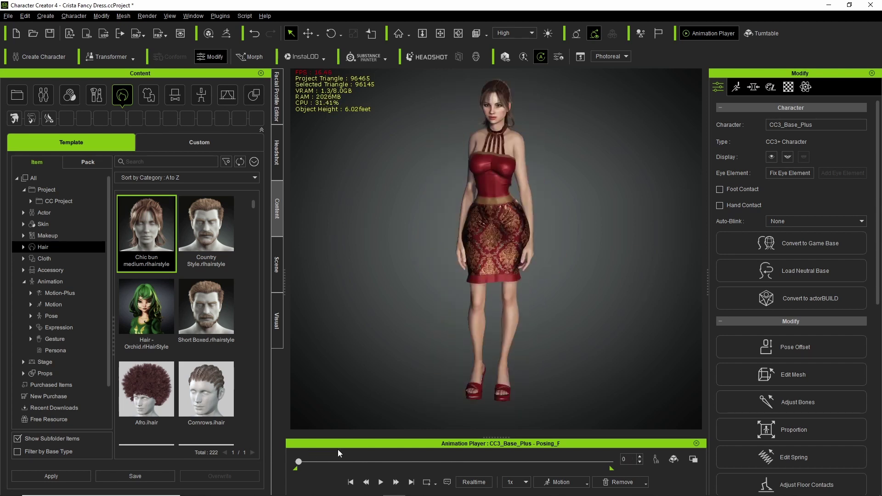
Open the FBX Clothed Character export settings and move the window aside.
{"action": "left_click", "coordinate": [5, 15]}
{"action": "mouse_move", "coordinate": [53, 103]}
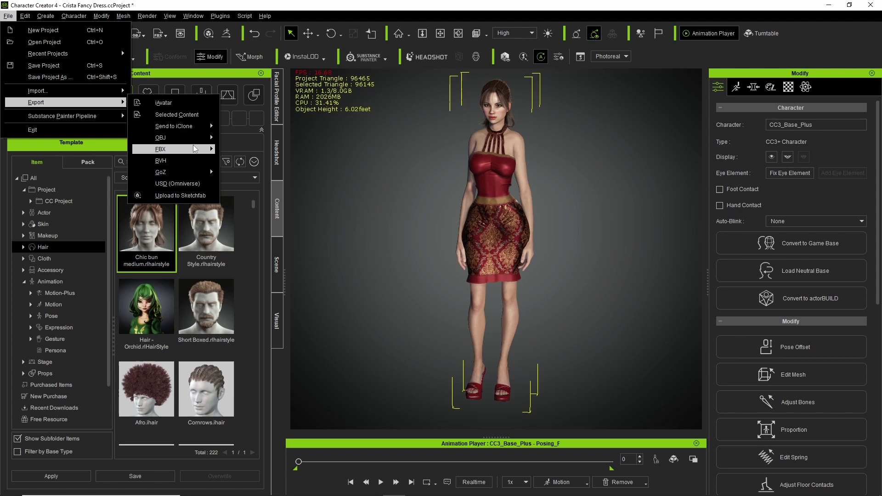
{"action": "mouse_move", "coordinate": [196, 148]}
{"action": "left_click", "coordinate": [257, 160]}
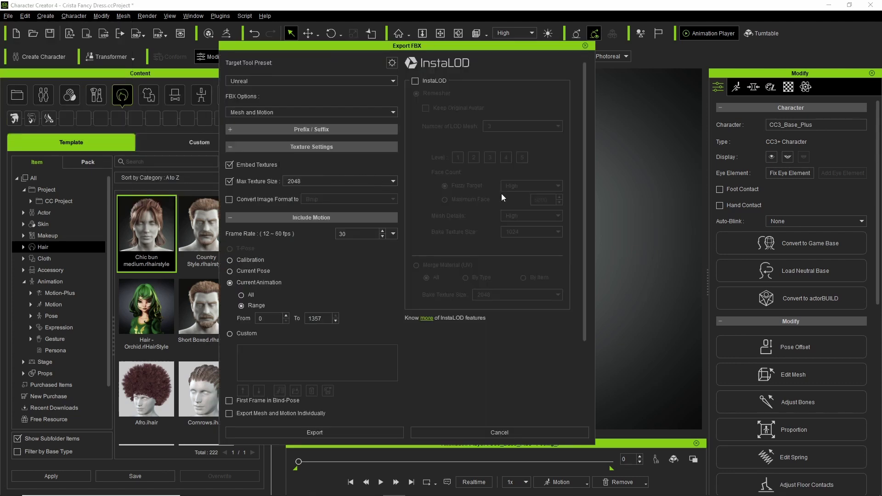
{"action": "left_click_drag", "start_coordinate": [332, 50], "coordinate": [412, 69]}
Choose Unreal preset, Mesh and Motion, 2048 max texture size and all animation frames, then export.
{"action": "left_click", "coordinate": [349, 98]}
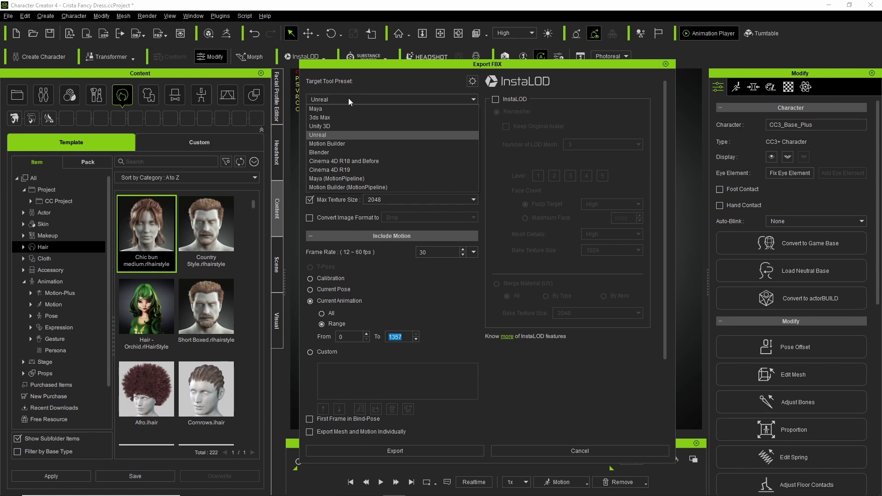
{"action": "left_click", "coordinate": [344, 136]}
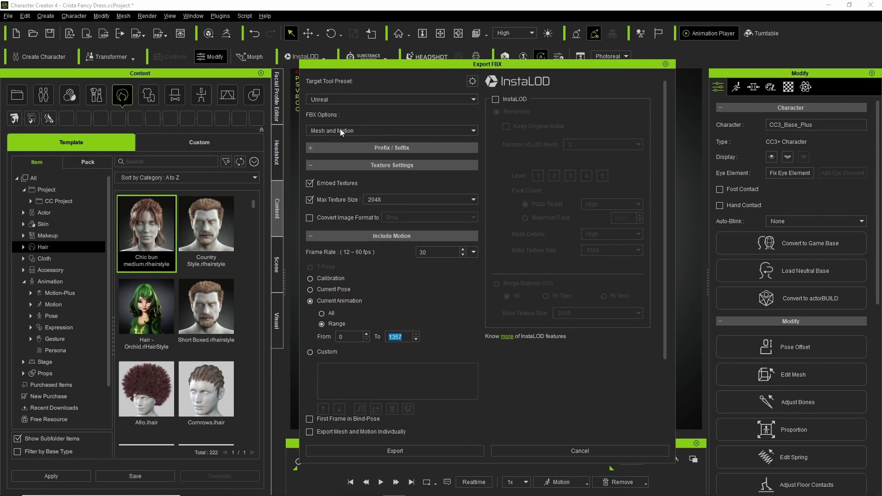
{"action": "left_click", "coordinate": [340, 129]}
{"action": "left_click", "coordinate": [349, 158]}
{"action": "left_click", "coordinate": [312, 202]}
{"action": "left_click", "coordinate": [390, 200]}
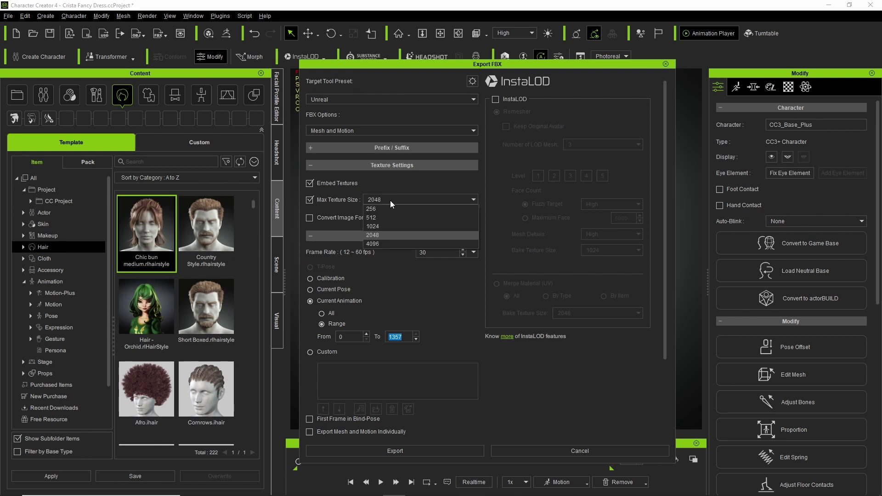
{"action": "left_click", "coordinate": [389, 235]}
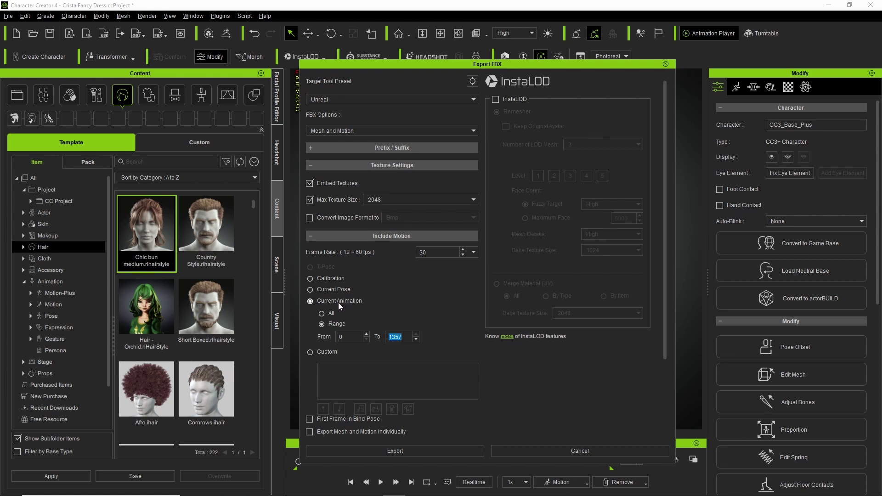
{"action": "left_click", "coordinate": [323, 315]}
{"action": "left_click", "coordinate": [422, 454]}
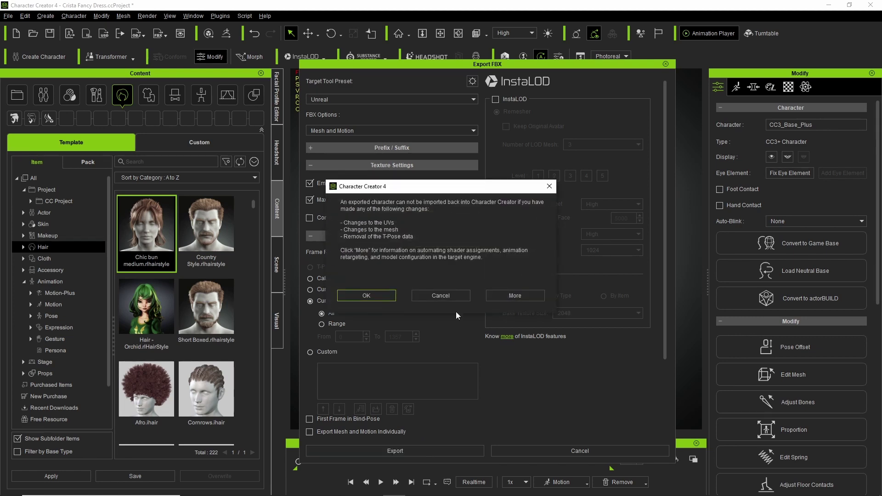
Accept the re-import warning and save the FBX to the Desktop as CristaTest.
{"action": "left_click", "coordinate": [366, 295]}
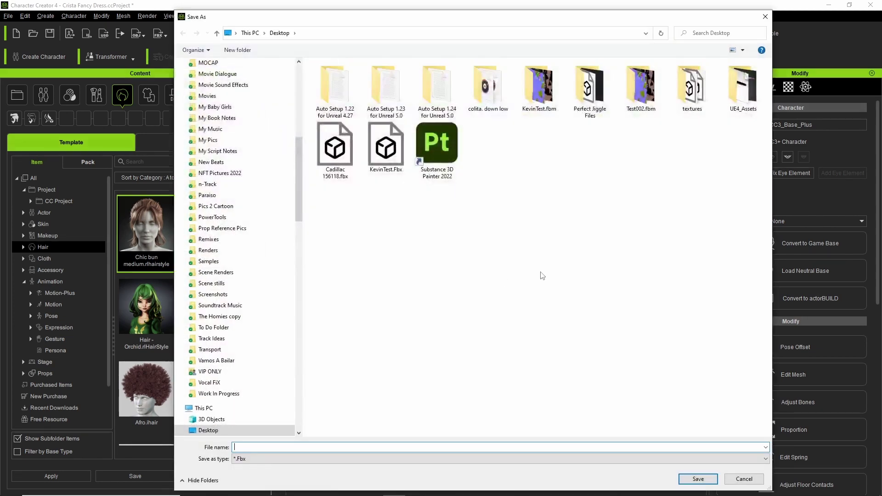
{"action": "type", "text": "Cr"}
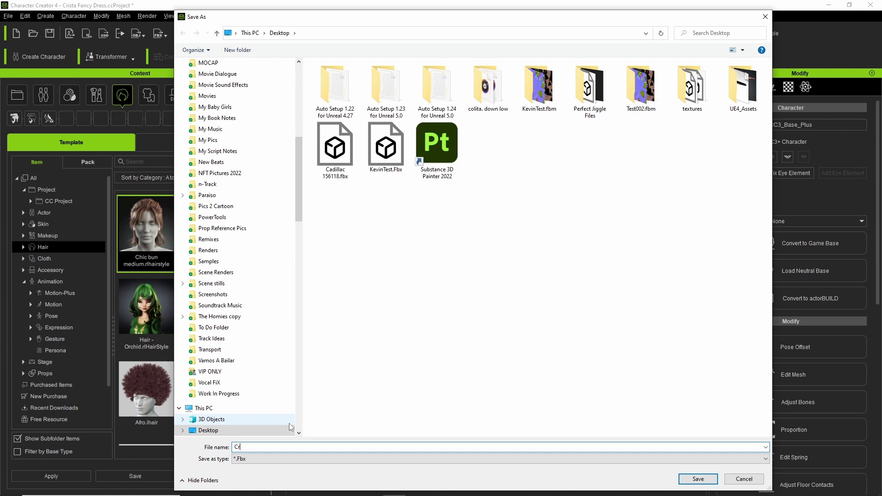
{"action": "type", "text": "istaTest"}
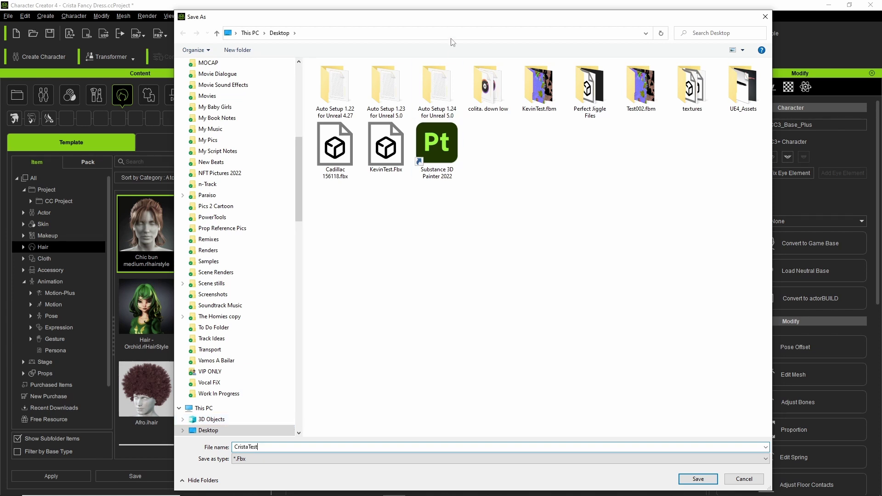
{"action": "left_click", "coordinate": [698, 479]}
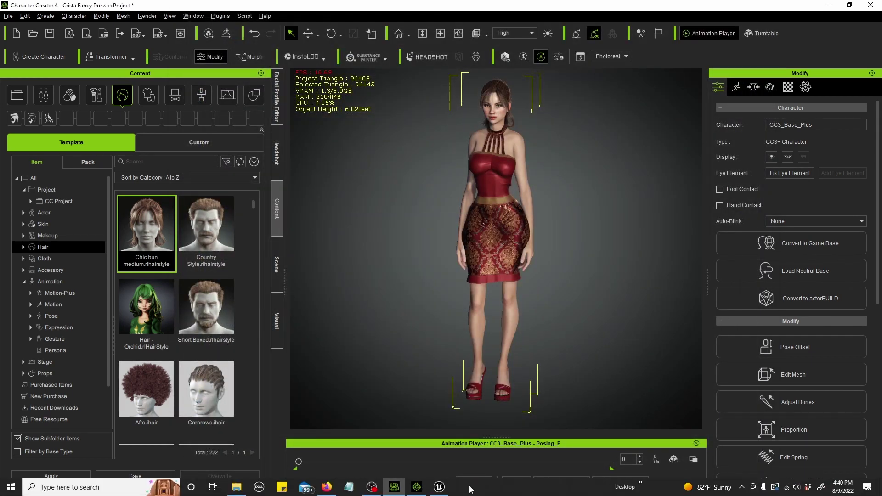
In Unreal's Content Browser, add a new folder named Crista under FBX and open it.
{"action": "left_click", "coordinate": [440, 488]}
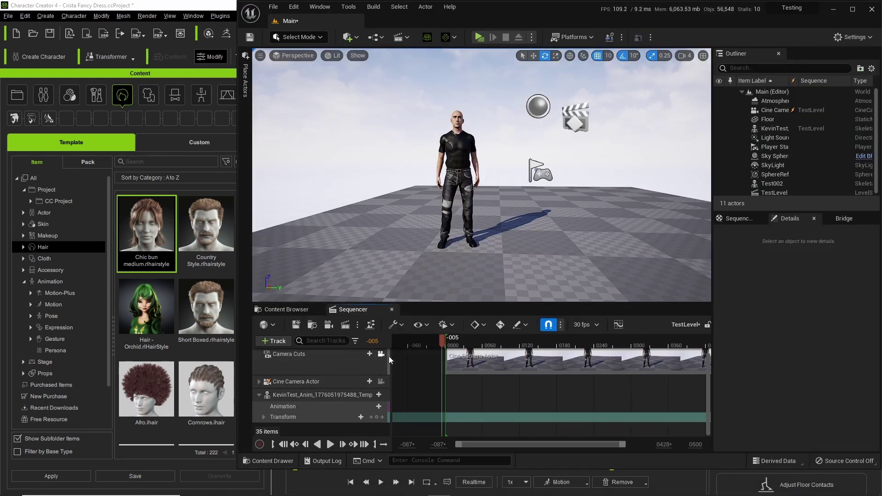
{"action": "left_click", "coordinate": [322, 314]}
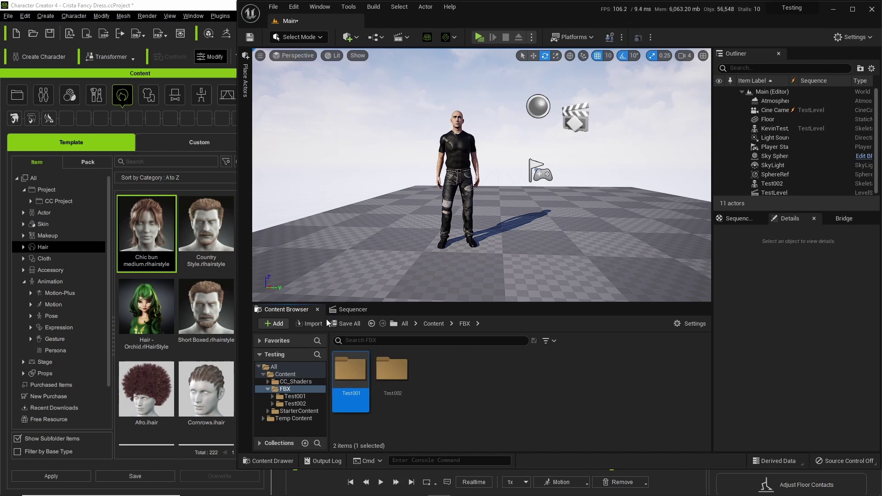
{"action": "right_click", "coordinate": [436, 374]}
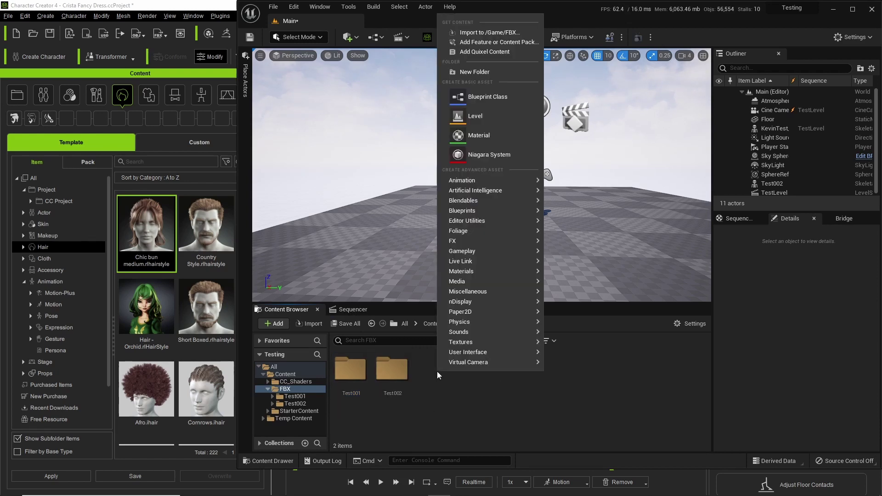
{"action": "left_click", "coordinate": [492, 72]}
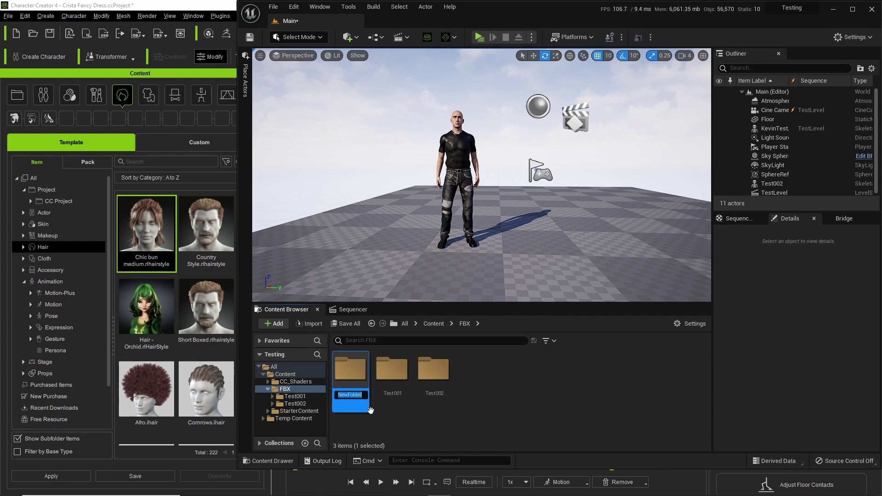
{"action": "type", "text": "Crista"}
{"action": "key", "text": "Return"}
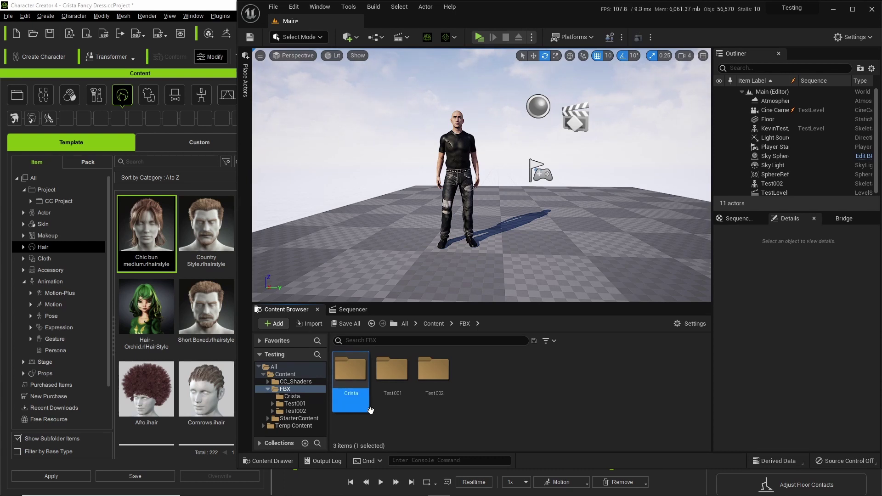
{"action": "double_click", "coordinate": [354, 370]}
Import CristaTest.Fbx from the Desktop into /Game/FBX/Crista.
{"action": "right_click", "coordinate": [413, 380]}
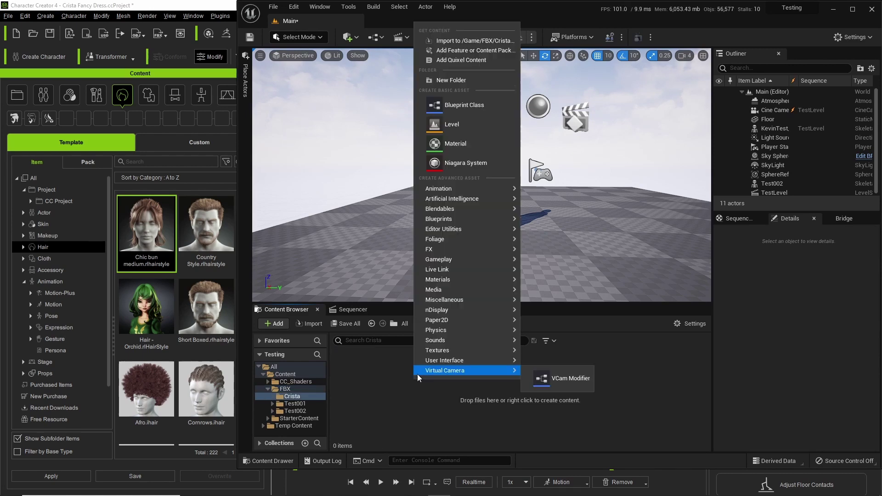
{"action": "left_click", "coordinate": [468, 41]}
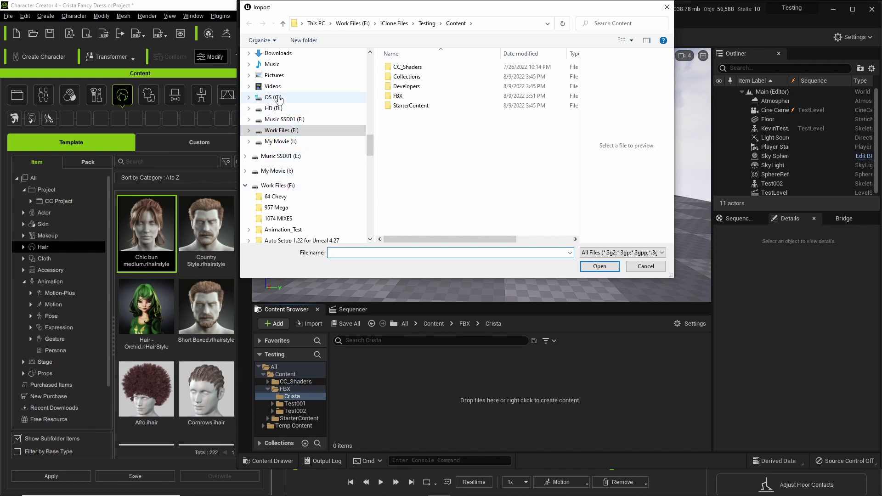
{"action": "scroll", "coordinate": [294, 138], "scroll_direction": "up", "scroll_amount": 2}
{"action": "left_click", "coordinate": [274, 78]}
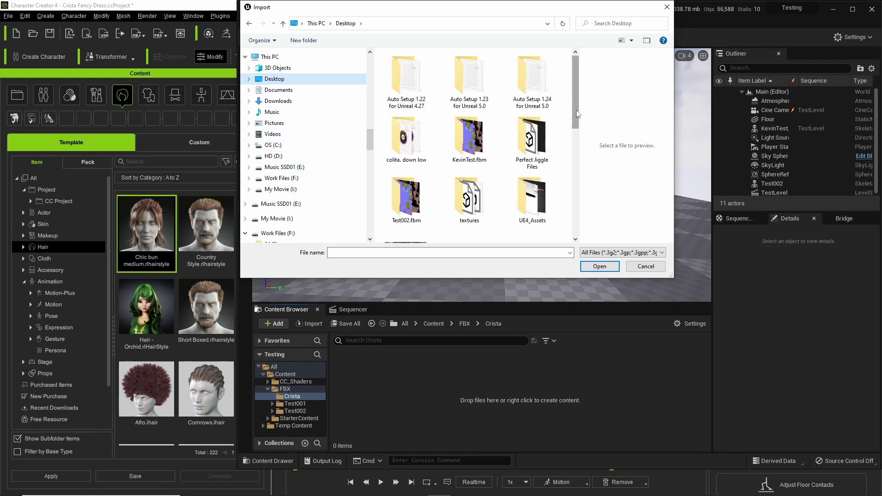
{"action": "scroll", "coordinate": [532, 175], "scroll_direction": "down", "scroll_amount": 5}
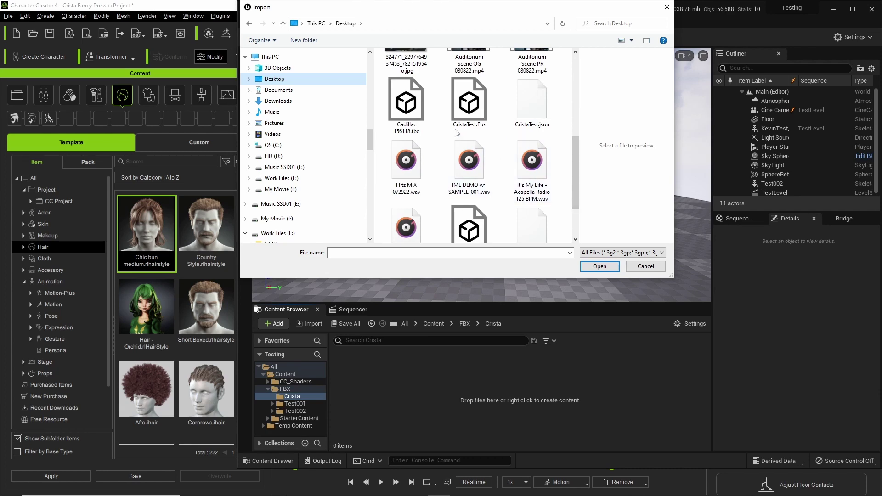
{"action": "left_click", "coordinate": [464, 115]}
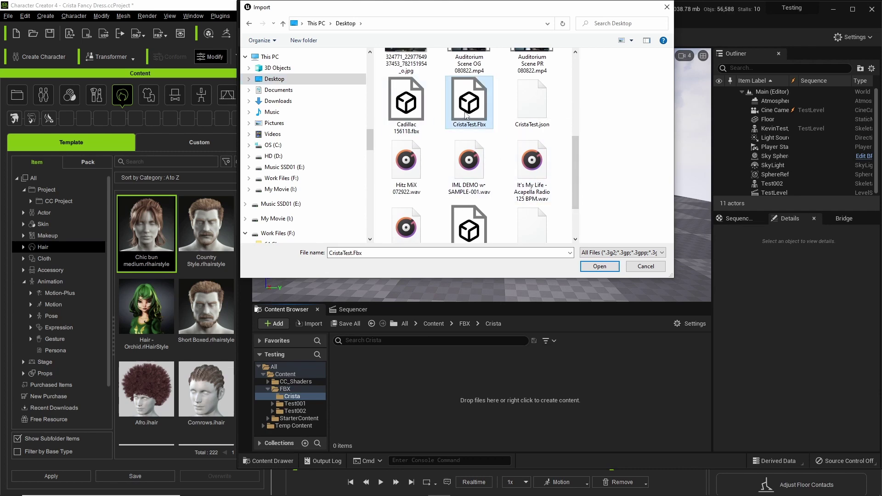
{"action": "left_click", "coordinate": [598, 265]}
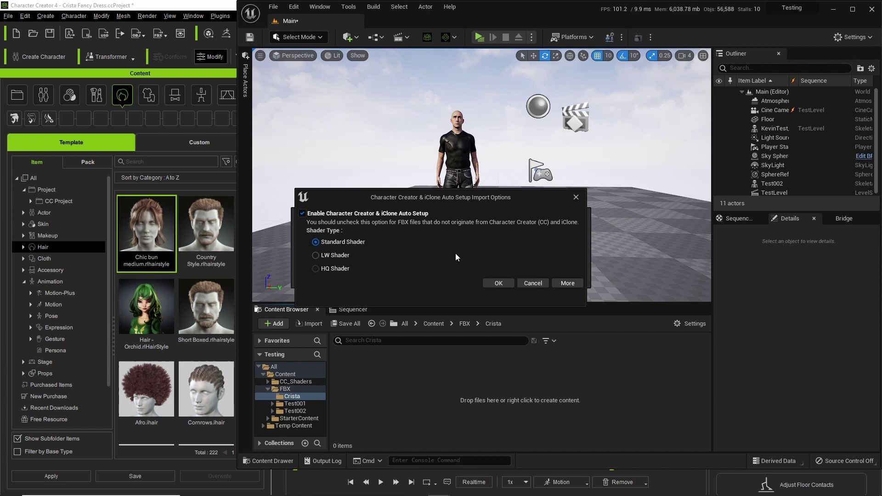
Keep Standard Shader auto setup, check Import Animations in the FBX options, and Import All.
{"action": "left_click", "coordinate": [497, 282]}
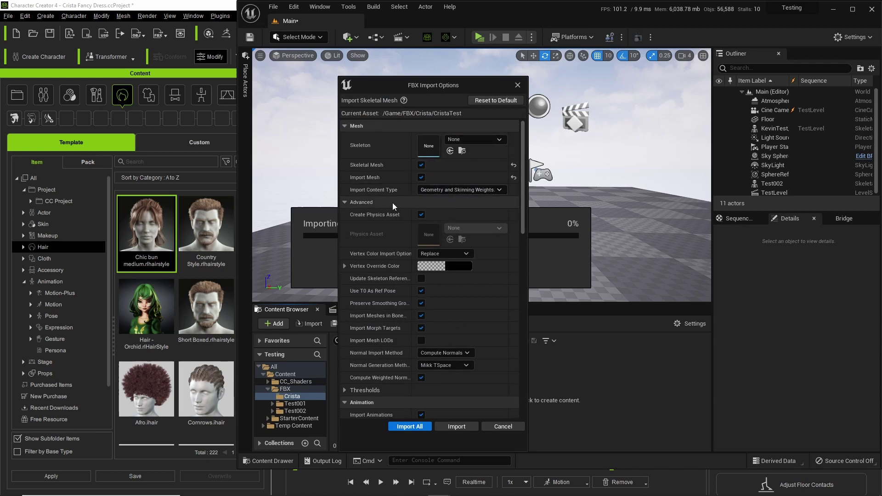
{"action": "left_click_drag", "start_coordinate": [524, 172], "coordinate": [523, 223]}
{"action": "mouse_move", "coordinate": [387, 251]}
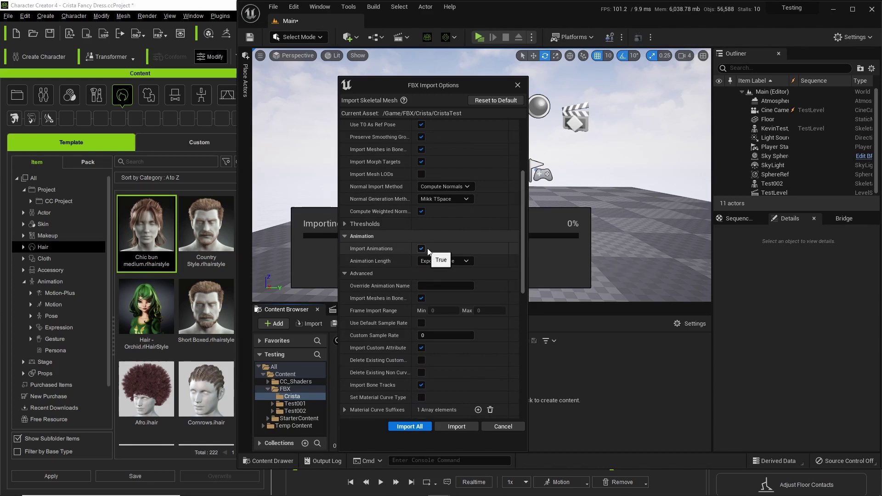
{"action": "left_click_drag", "start_coordinate": [522, 246], "coordinate": [519, 178]}
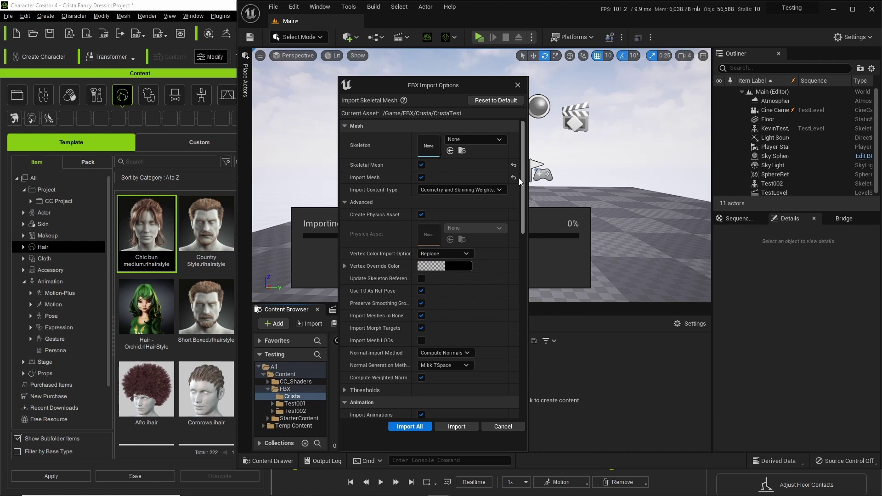
{"action": "left_click", "coordinate": [411, 427]}
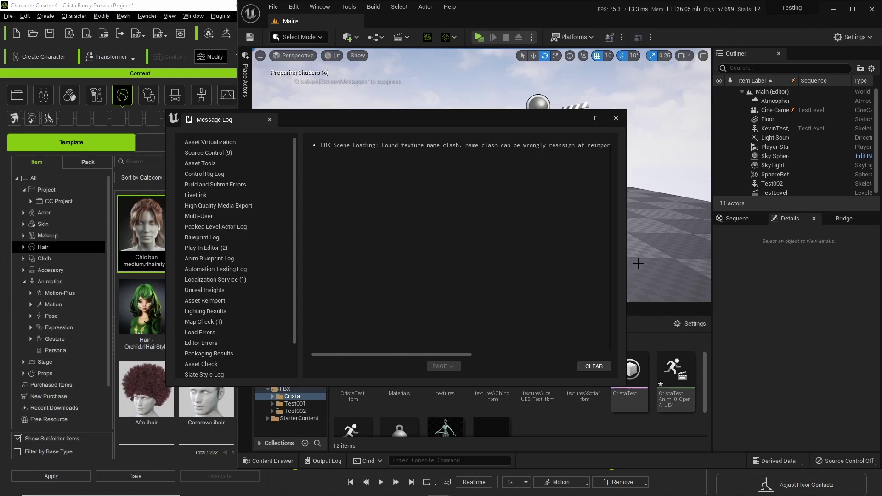
Close the Message Log and scroll through the 12 imported Crista assets.
{"action": "left_click", "coordinate": [650, 138]}
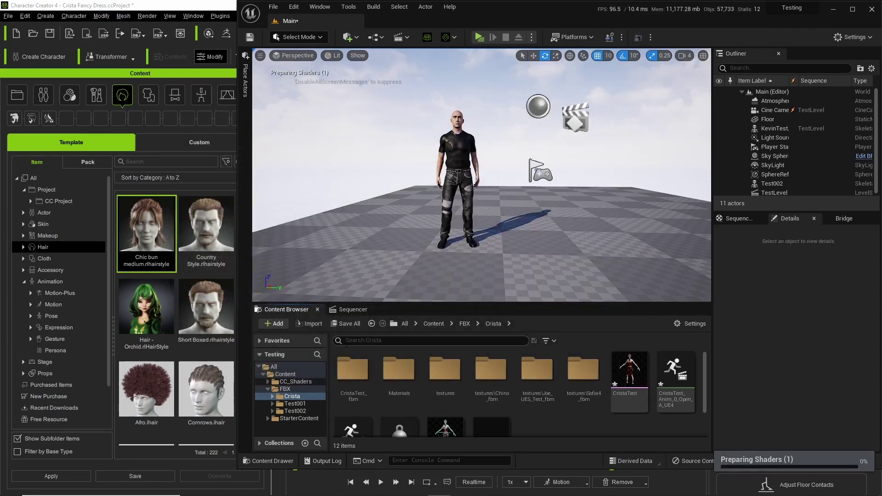
{"action": "scroll", "coordinate": [641, 432], "scroll_direction": "down", "scroll_amount": 1}
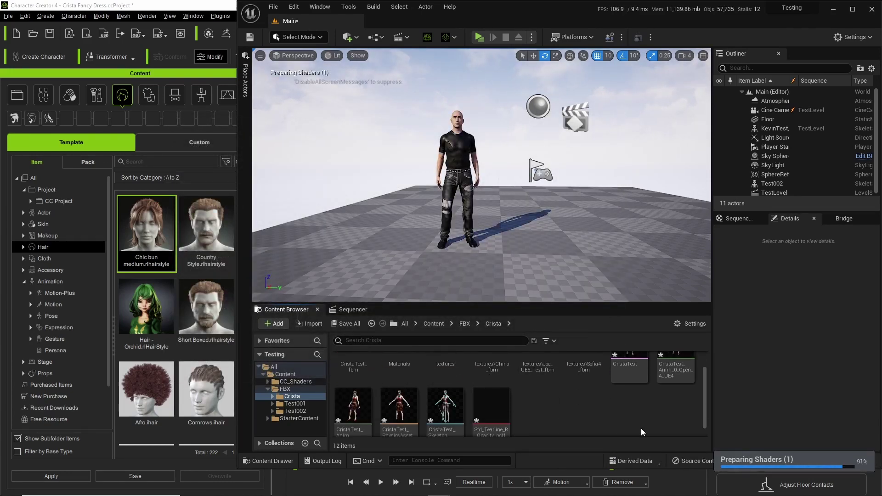
{"action": "scroll", "coordinate": [641, 428], "scroll_direction": "down", "scroll_amount": 1}
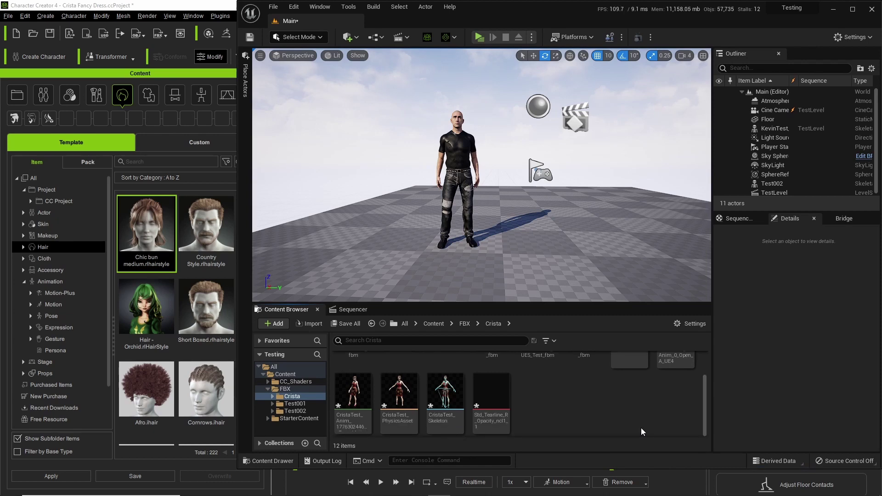
{"action": "scroll", "coordinate": [619, 414], "scroll_direction": "up", "scroll_amount": 1}
{"action": "scroll", "coordinate": [619, 414], "scroll_direction": "down", "scroll_amount": 1}
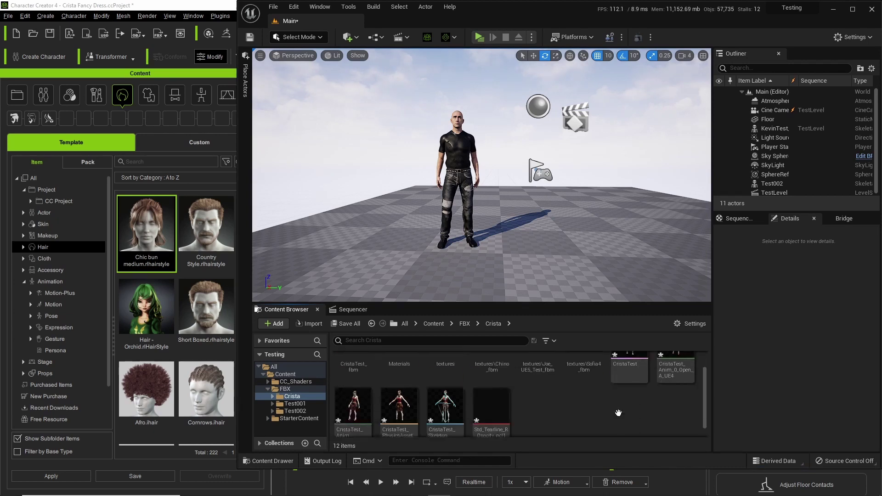
{"action": "mouse_move", "coordinate": [363, 425]}
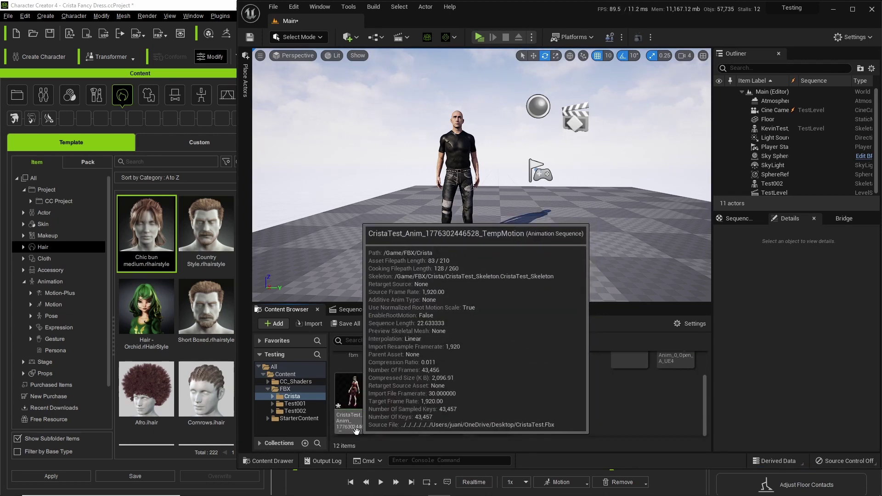
{"action": "scroll", "coordinate": [607, 414], "scroll_direction": "up", "scroll_amount": 3}
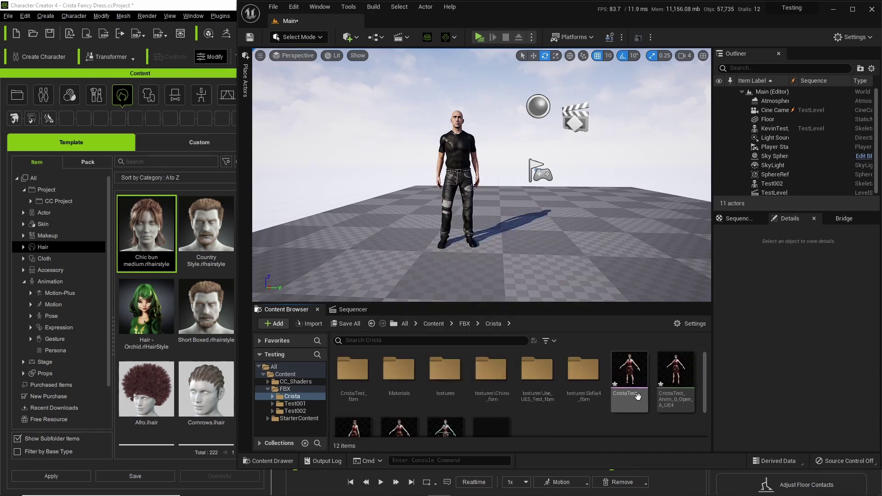
Drop the CristaTest animation beside Kevin in the level, enable Game View, and open Sequencer.
{"action": "left_click_drag", "start_coordinate": [363, 425], "coordinate": [580, 258]}
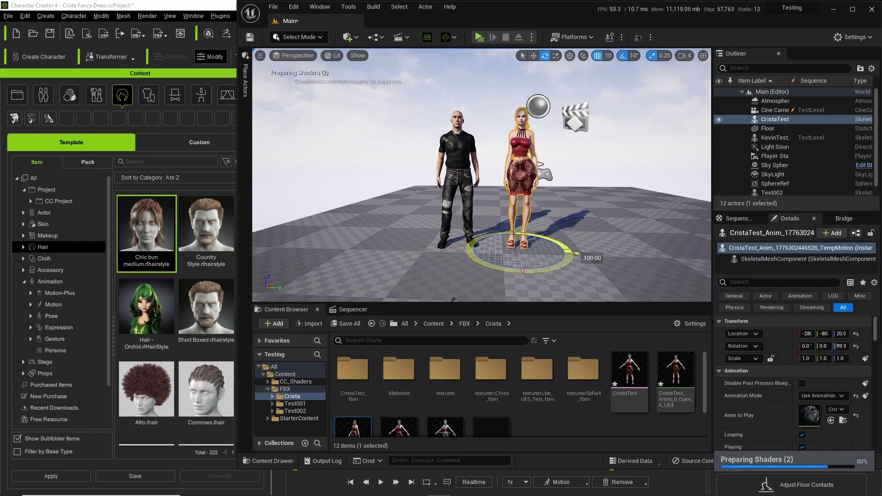
{"action": "left_click", "coordinate": [260, 56]}
{"action": "left_click", "coordinate": [301, 196]}
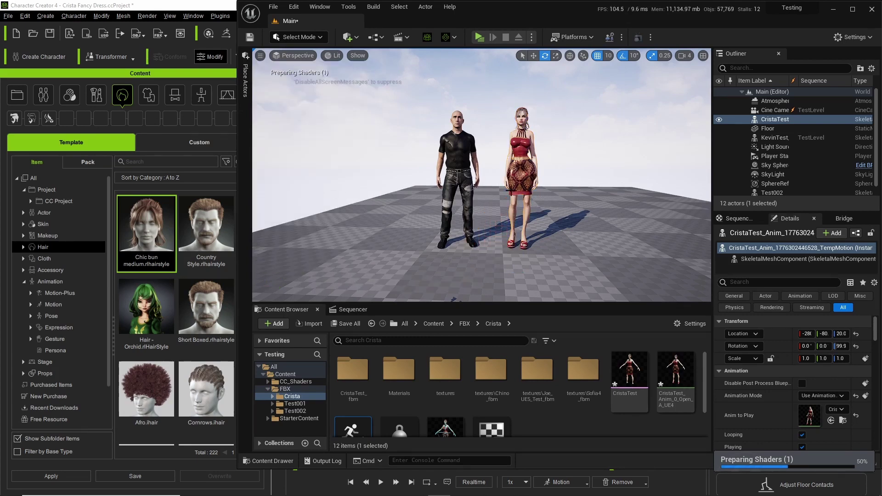
{"action": "left_click", "coordinate": [353, 309]}
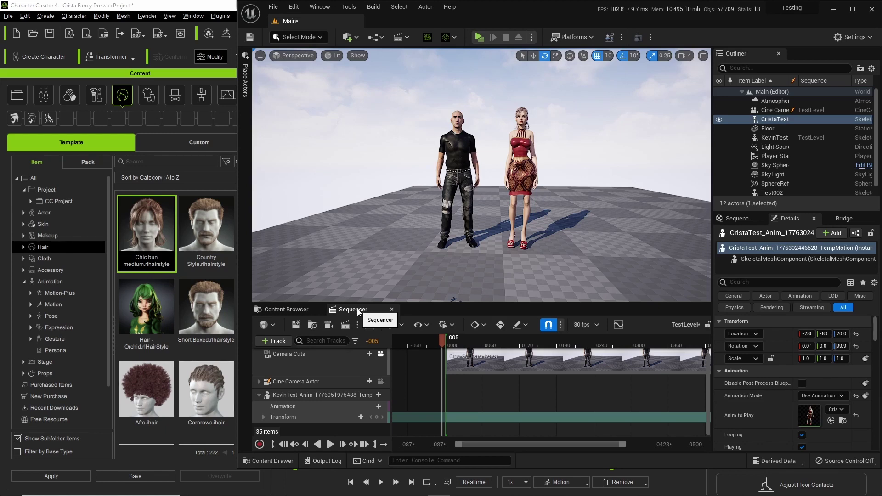
Turn Game View off, add CristaTest_Anim as an actor track, and lock the view to Camera Cuts.
{"action": "key", "text": "g"}
{"action": "key", "text": "q"}
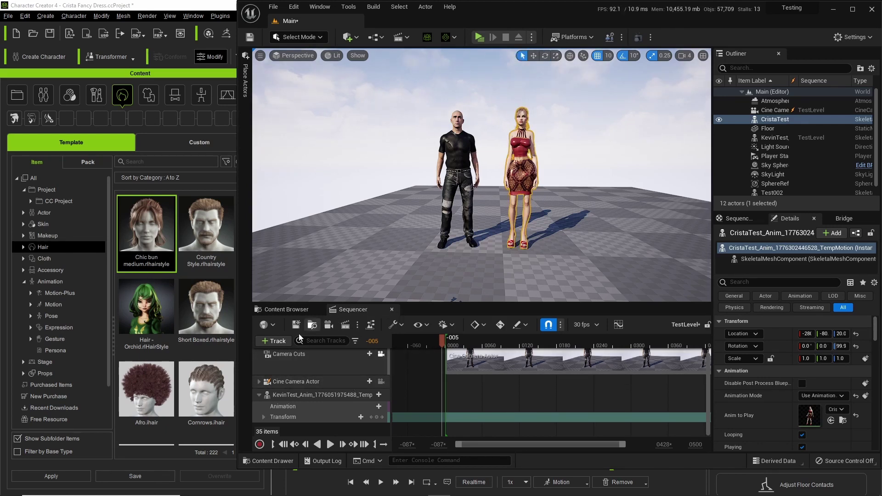
{"action": "left_click", "coordinate": [280, 341]}
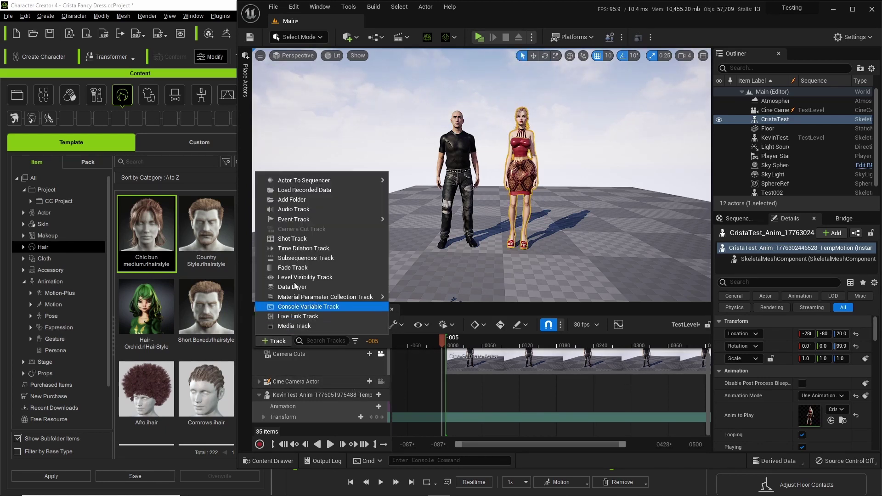
{"action": "mouse_move", "coordinate": [310, 180]}
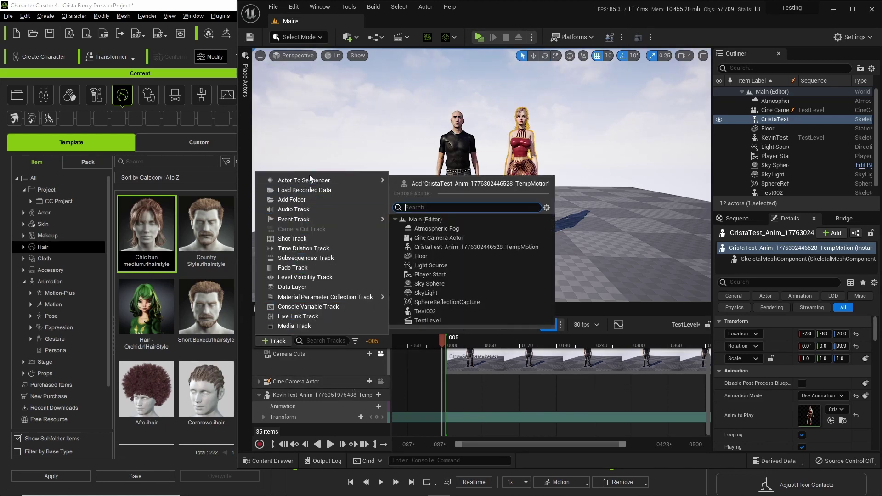
{"action": "left_click", "coordinate": [474, 184]}
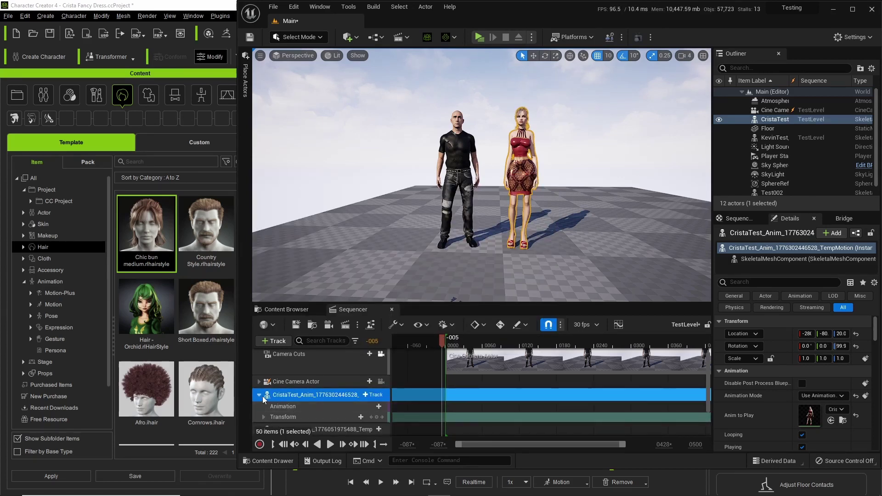
{"action": "left_click", "coordinate": [380, 355]}
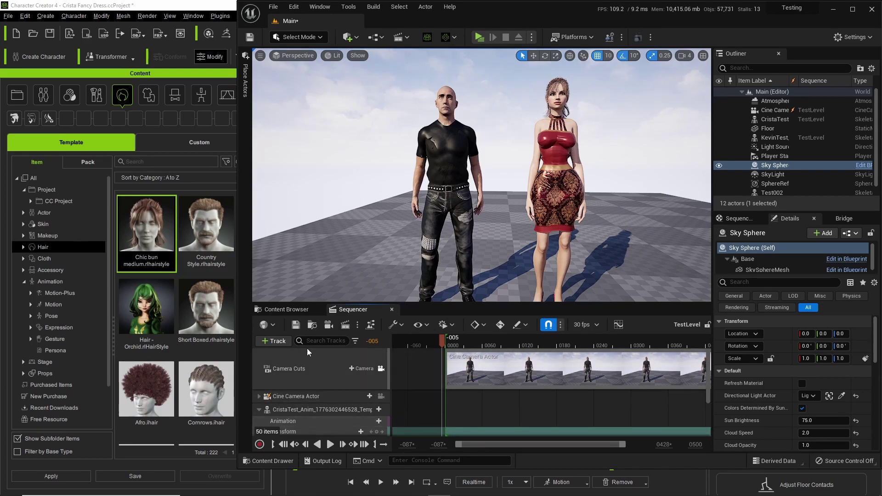
Capture the sequence as a 1280x720 Video Sequence (avi), saving the selected imported assets first.
{"action": "left_click", "coordinate": [345, 324]}
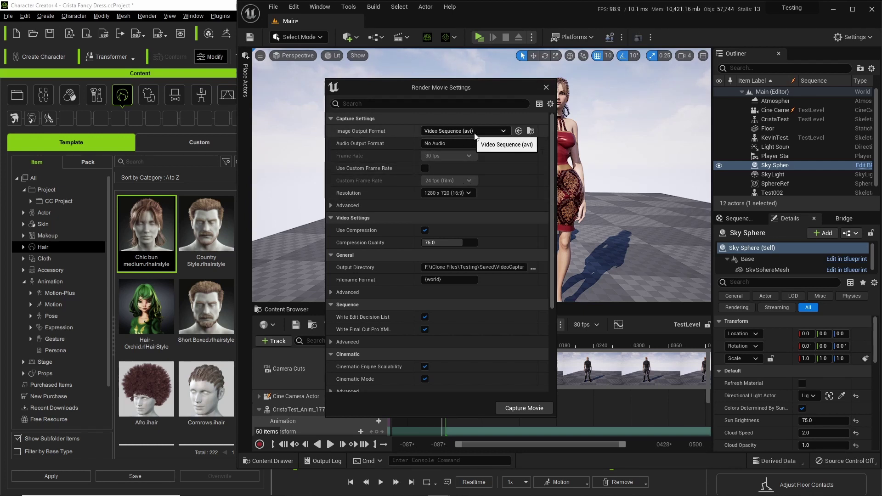
{"action": "left_click_drag", "start_coordinate": [553, 139], "coordinate": [533, 223]}
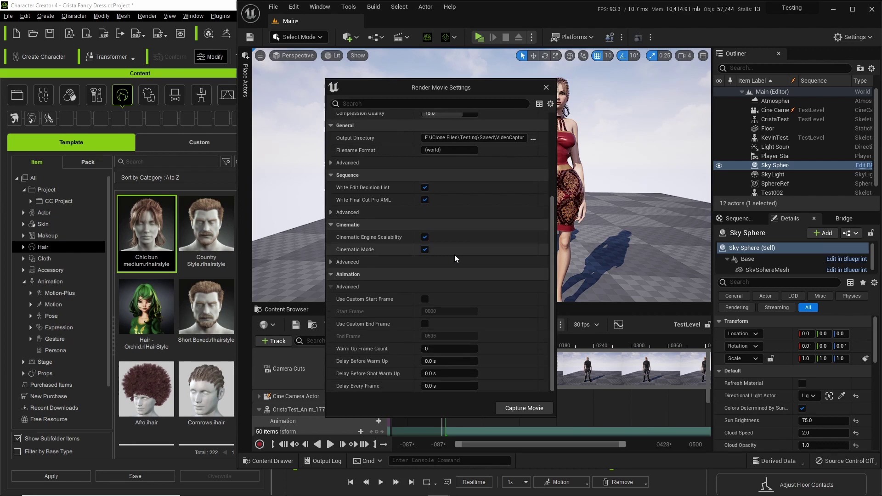
{"action": "left_click", "coordinate": [527, 409]}
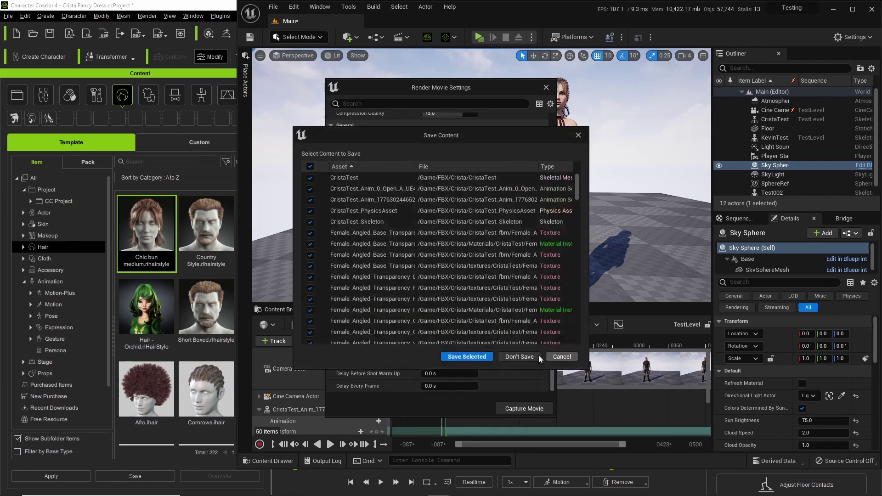
{"action": "left_click", "coordinate": [447, 356]}
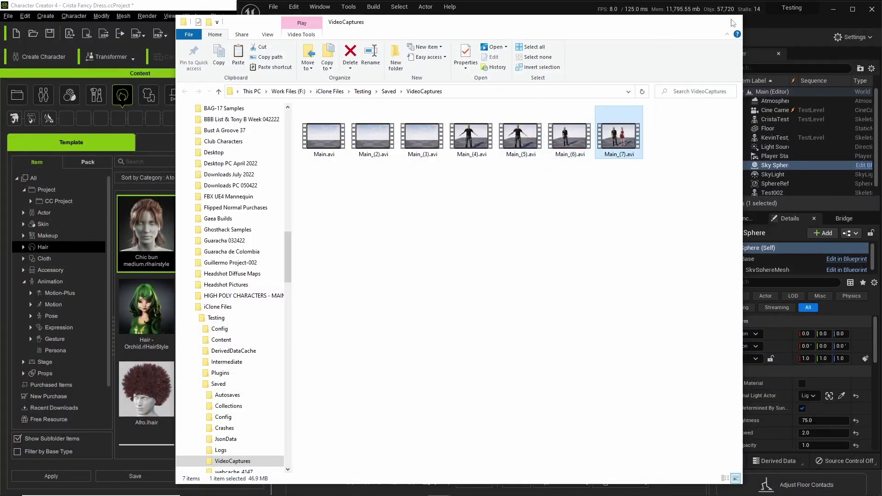
{"action": "left_click", "coordinate": [735, 18]}
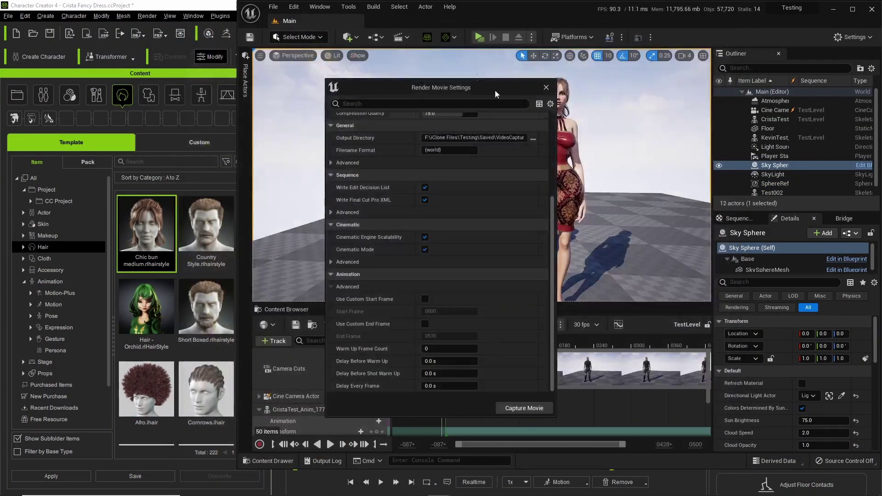
{"action": "mouse_move", "coordinate": [478, 92]}
{"action": "left_mouse_down"}
{"action": "mouse_move", "coordinate": [483, 82]}
{"action": "mouse_move", "coordinate": [490, 92]}
{"action": "left_mouse_up"}
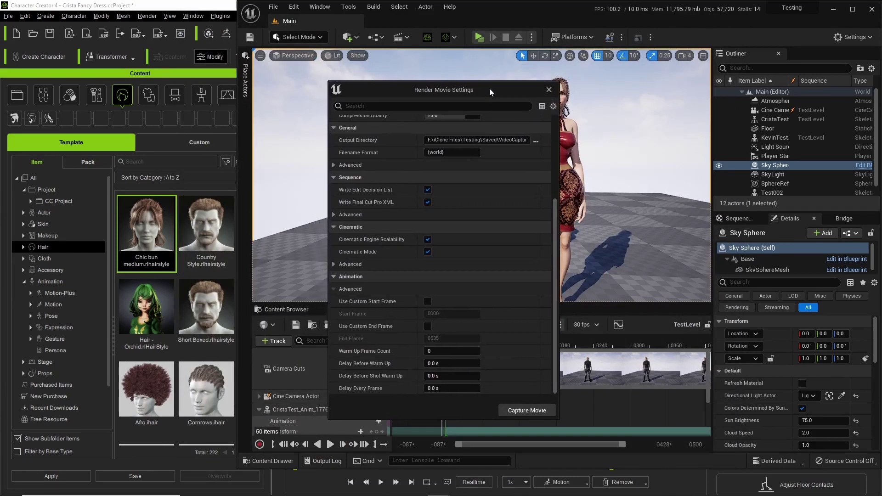